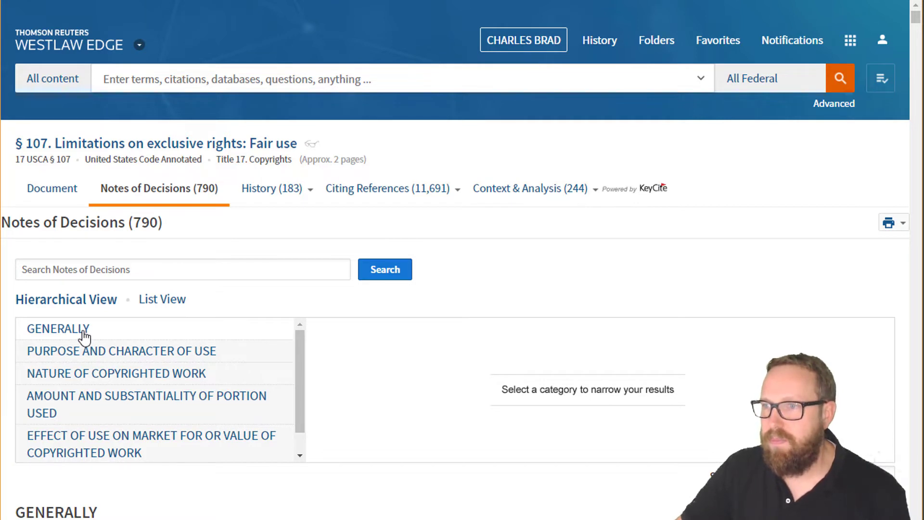
Show the GENERALLY topics in the Notes of Decisions for § 107.
left_click(83, 332)
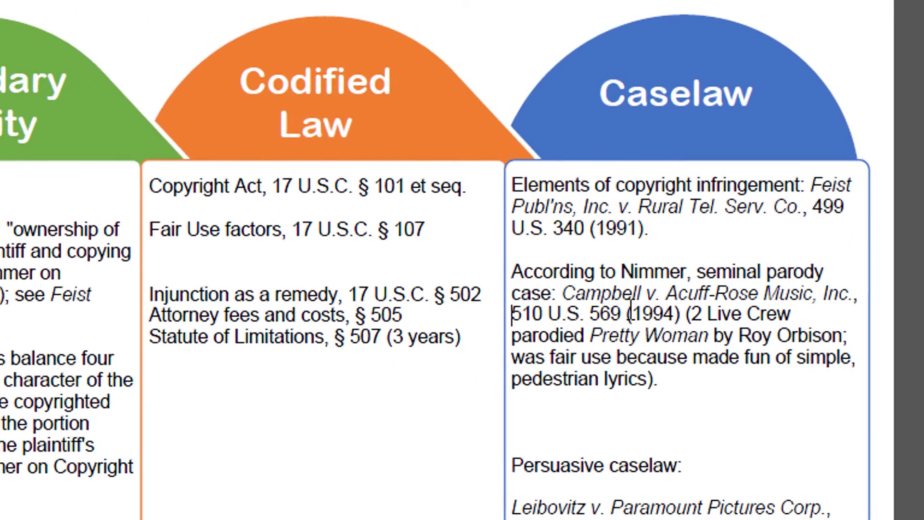
Copy the citation 510 U.S. 569 from the Caselaw notes and use it in Westlaw Edge to open Campbell v. Acuff-Rose Music, Inc.
left_click_drag(624, 314, 514, 308)
key("ctrl+c")
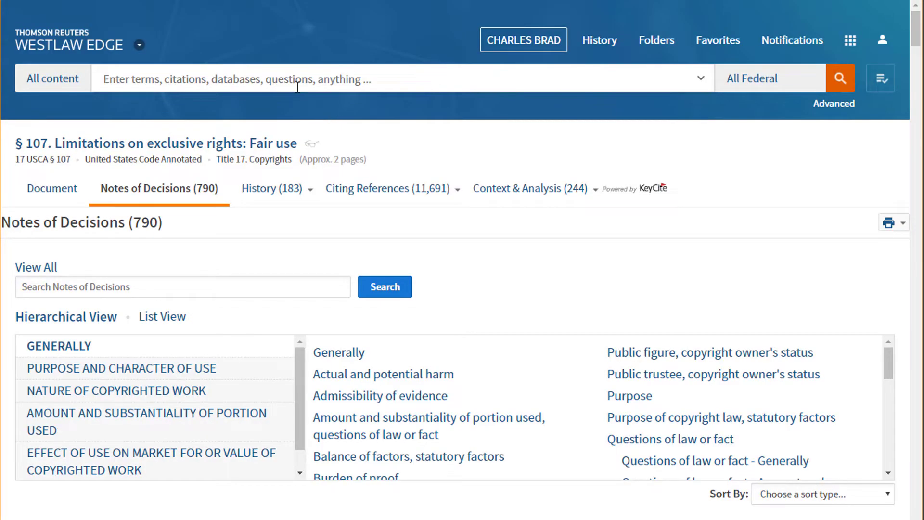
left_click(298, 87)
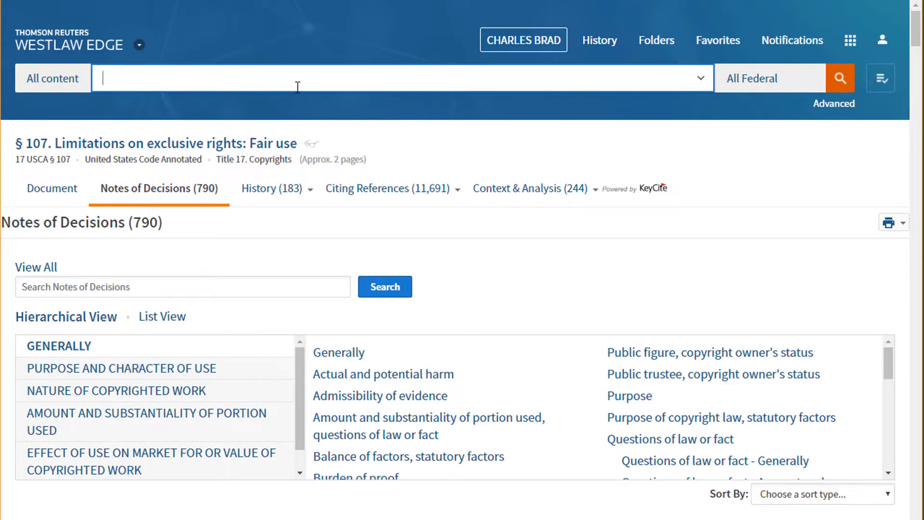
key("ctrl+v")
key("Return")
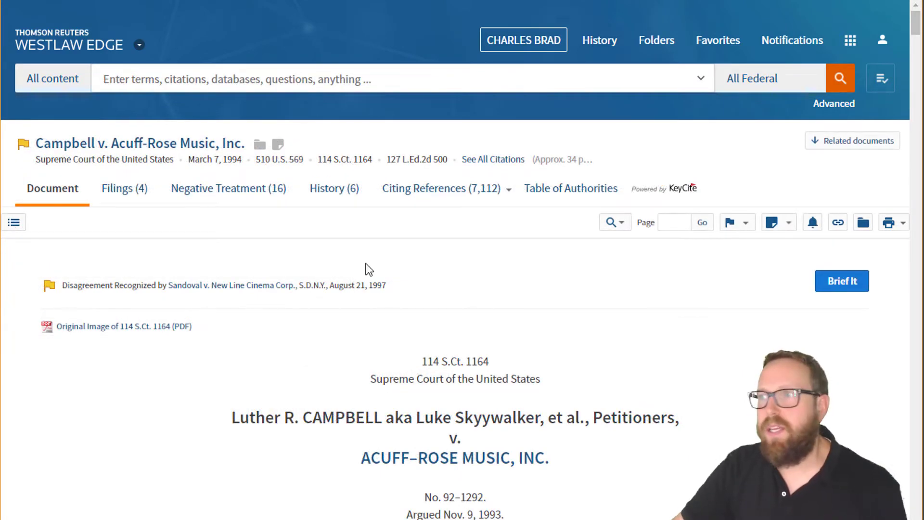
List the cases citing Campbell v. Acuff-Rose Music and examine the available content types and filters.
mouse_move(436, 200)
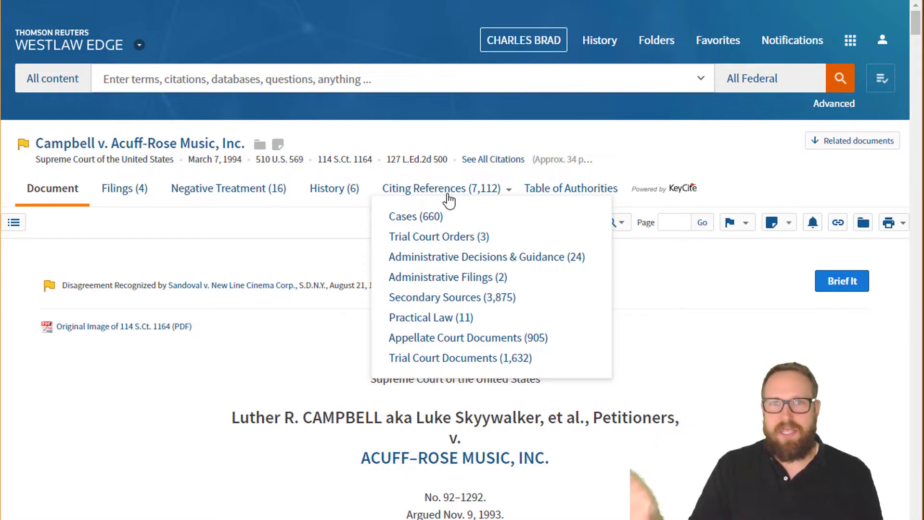
left_click(410, 226)
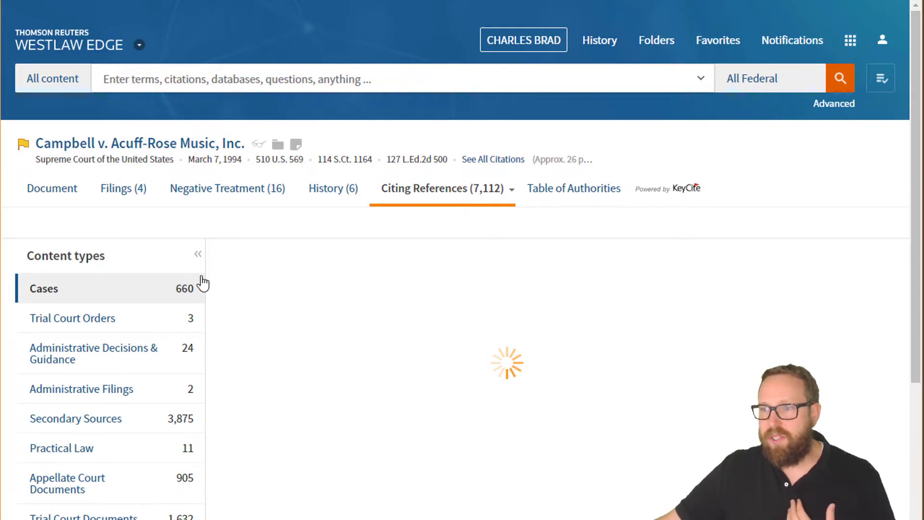
scroll(202, 283, "down", 2)
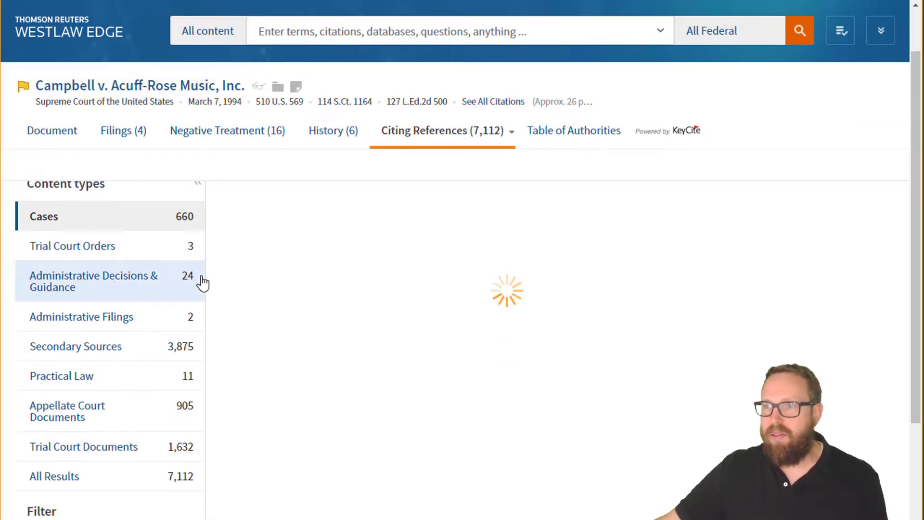
scroll(203, 283, "down", 7)
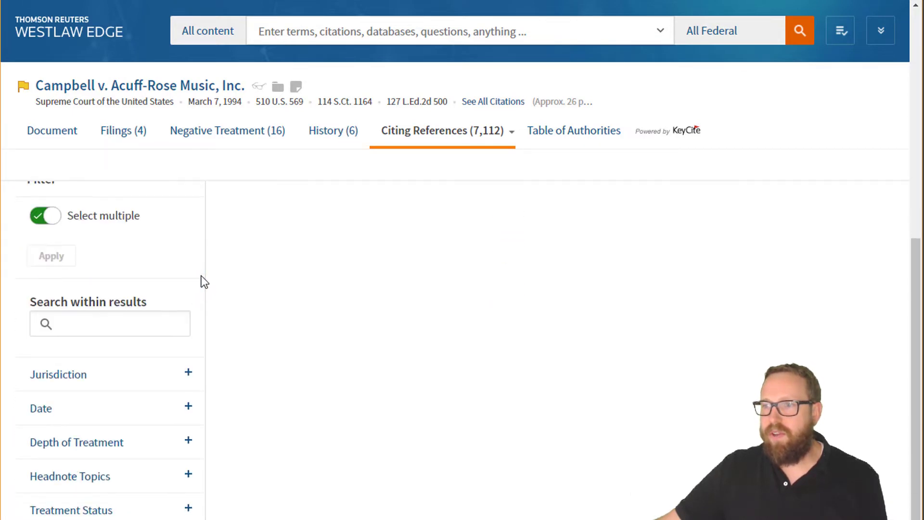
scroll(120, 322, "down", 1)
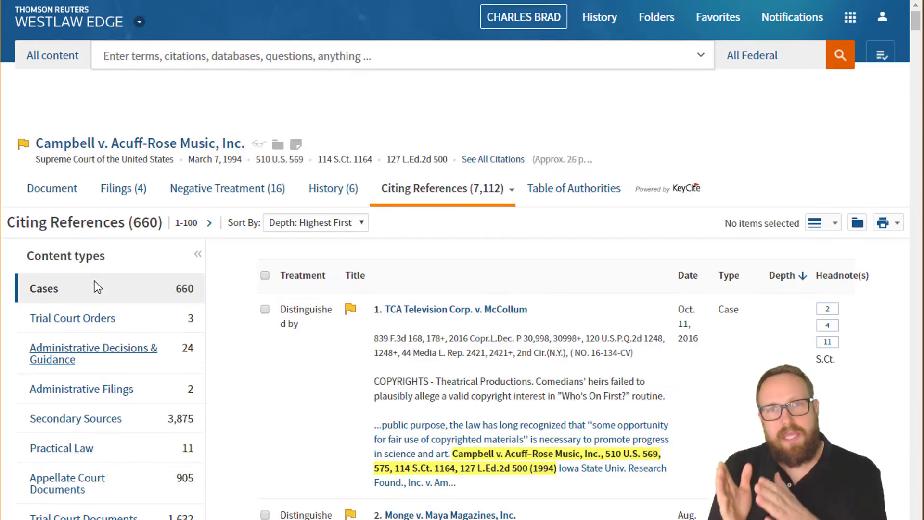
scroll(94, 281, "down", 3)
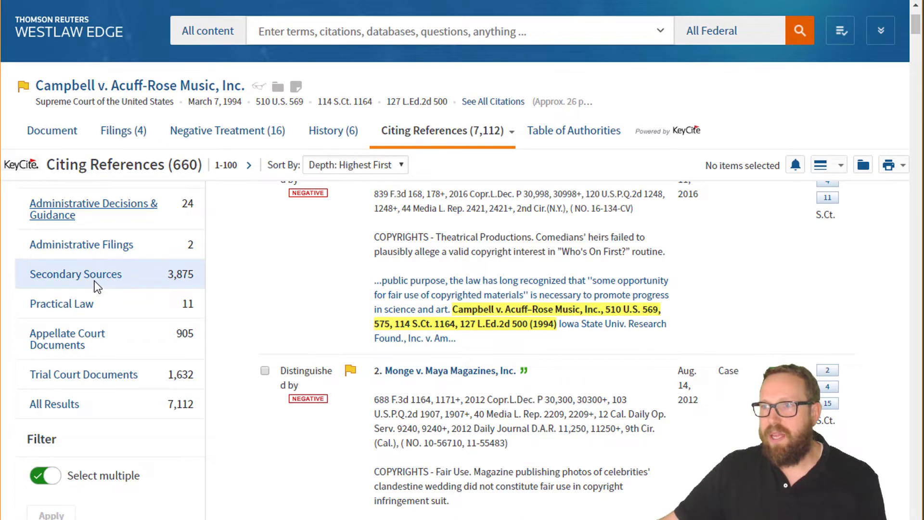
Show the citing references under Administrative Decisions & Guidance and review their filter options.
left_click(93, 352)
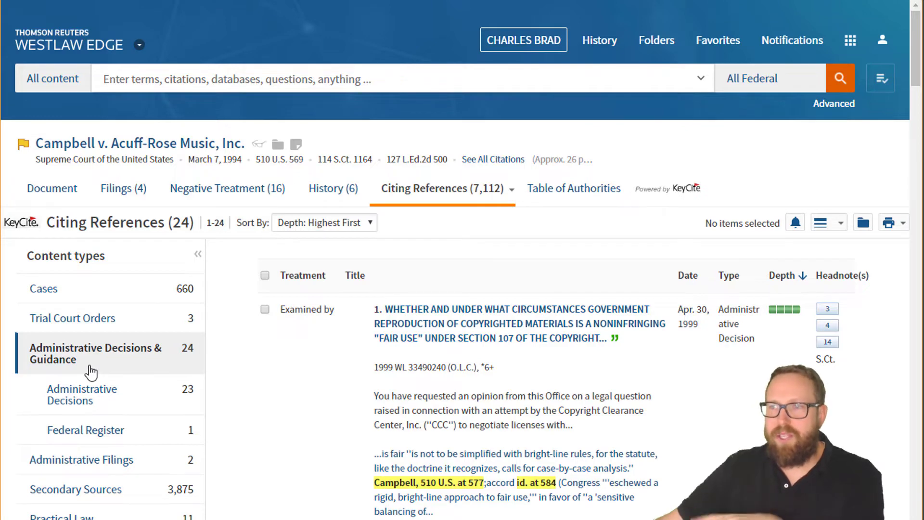
scroll(86, 318, "down", 6)
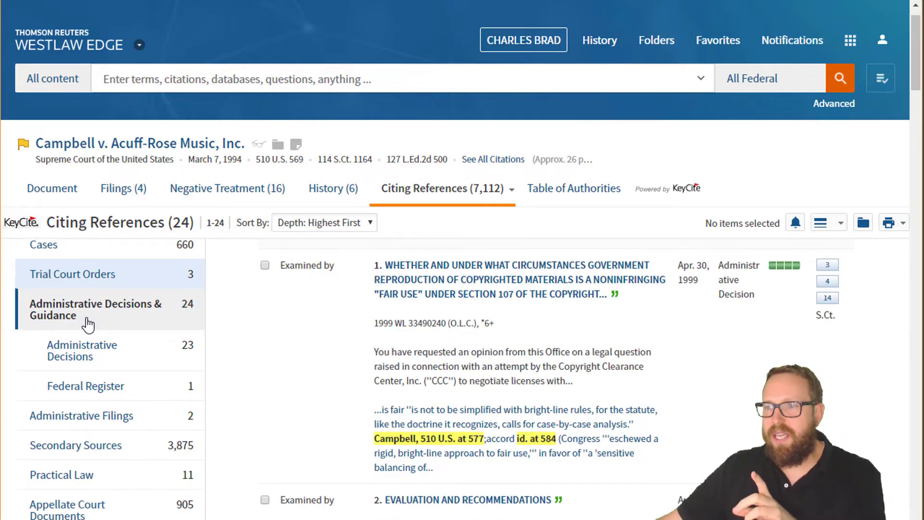
scroll(86, 317, "down", 5)
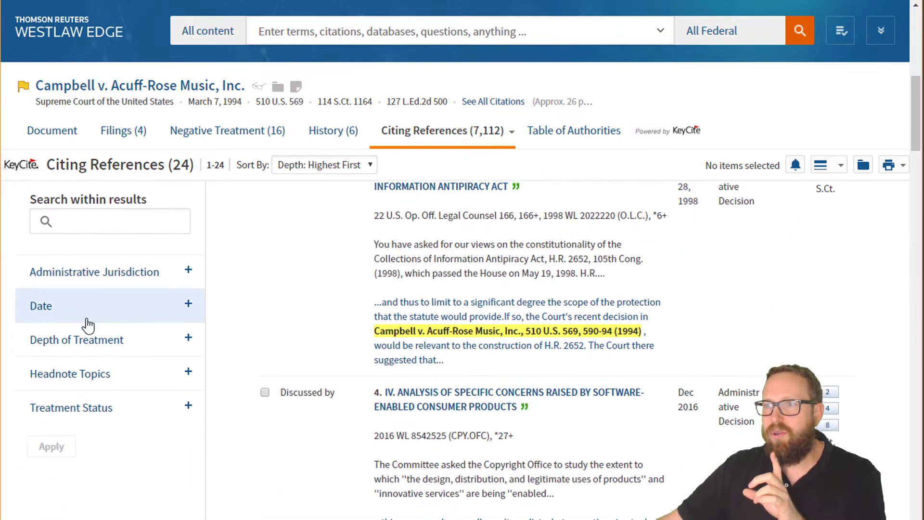
scroll(87, 326, "up", 3)
scroll(86, 319, "down", 3)
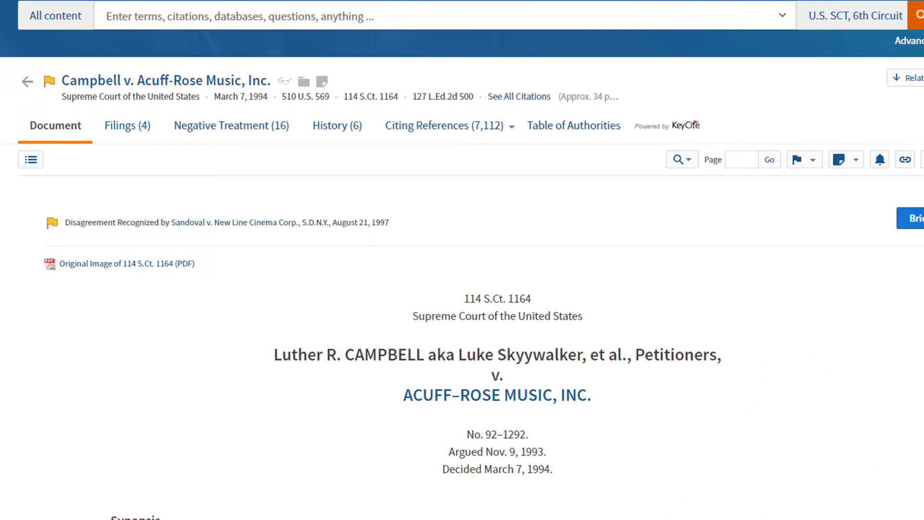
Read through the West Headnotes of Campbell v. Acuff-Rose Music on fair use and parody.
scroll(481, 313, "down", 10)
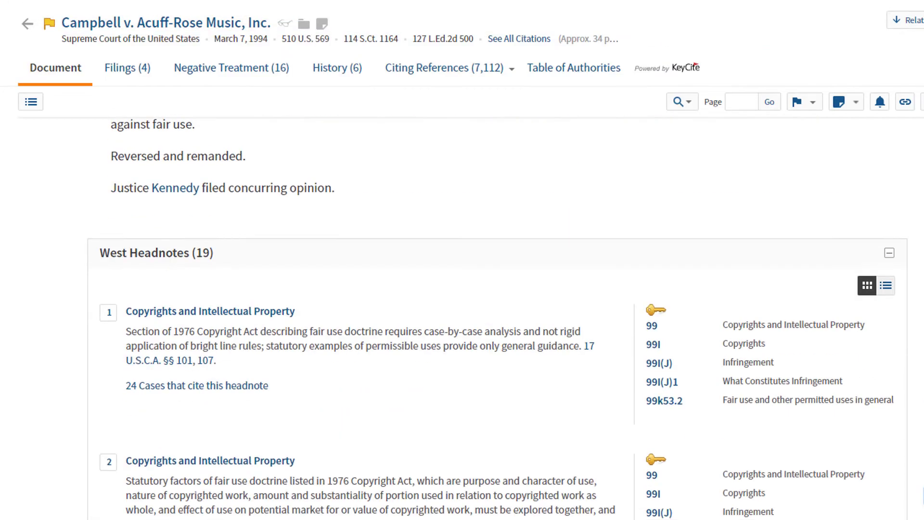
scroll(481, 313, "down", 3)
scroll(482, 313, "down", 2)
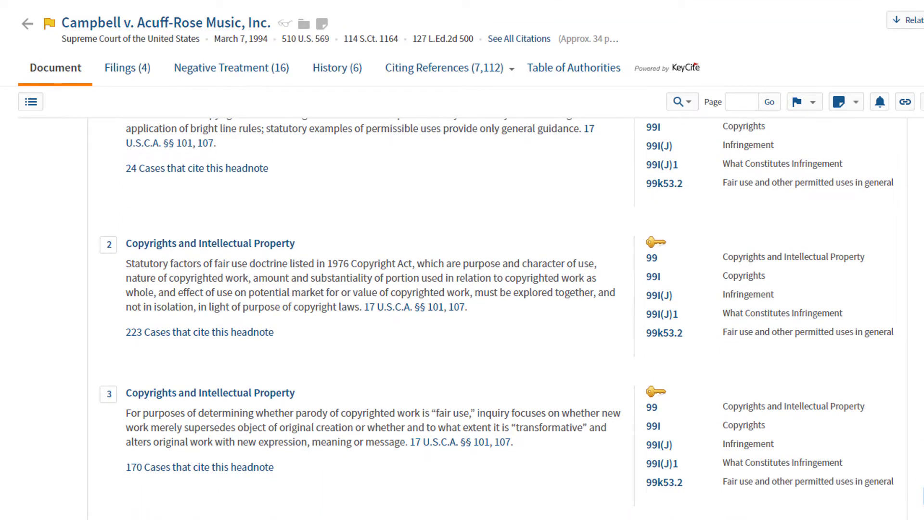
scroll(481, 312, "down", 5)
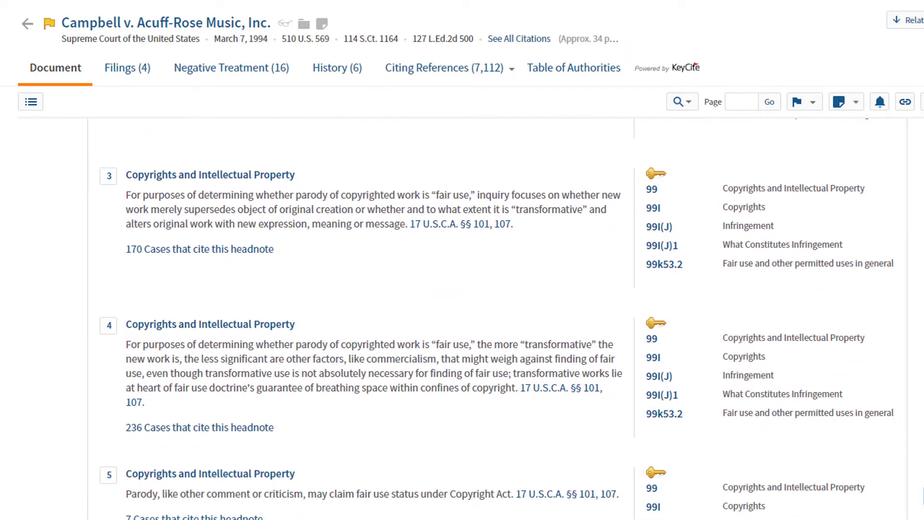
scroll(482, 313, "down", 1)
scroll(481, 313, "down", 5)
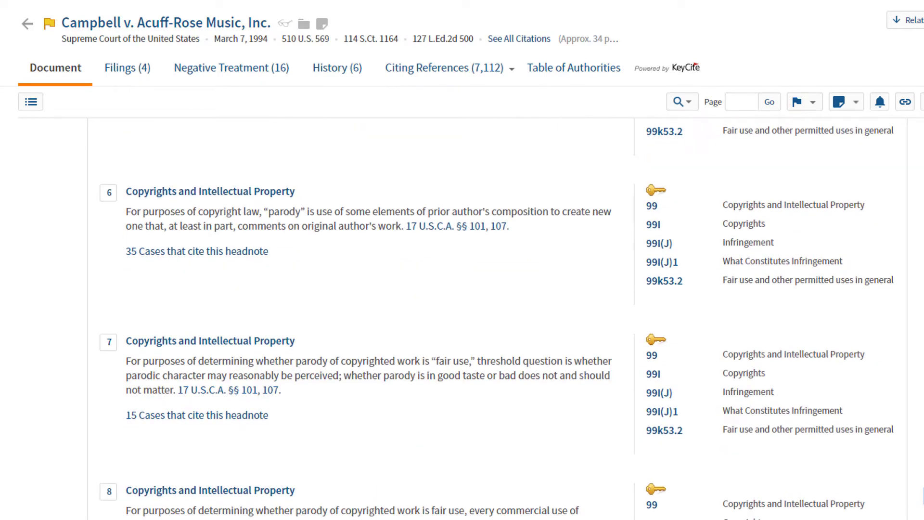
scroll(562, 213, "down", 1)
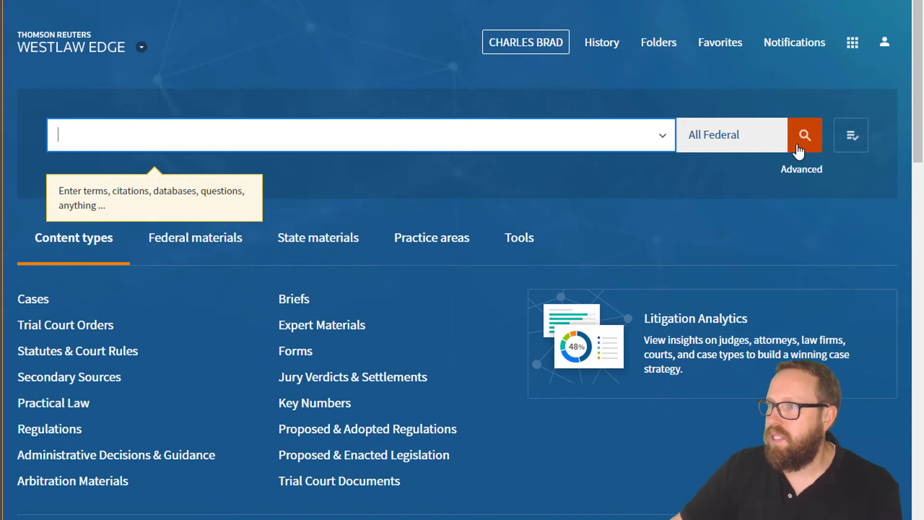
Restrict the search jurisdiction to the United States Supreme Court and the 6th Circuit.
left_click(755, 139)
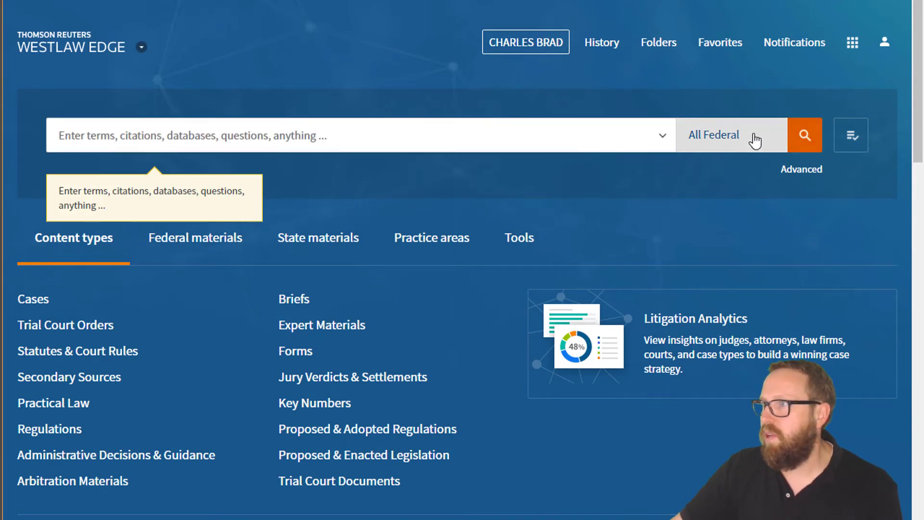
left_click(754, 139)
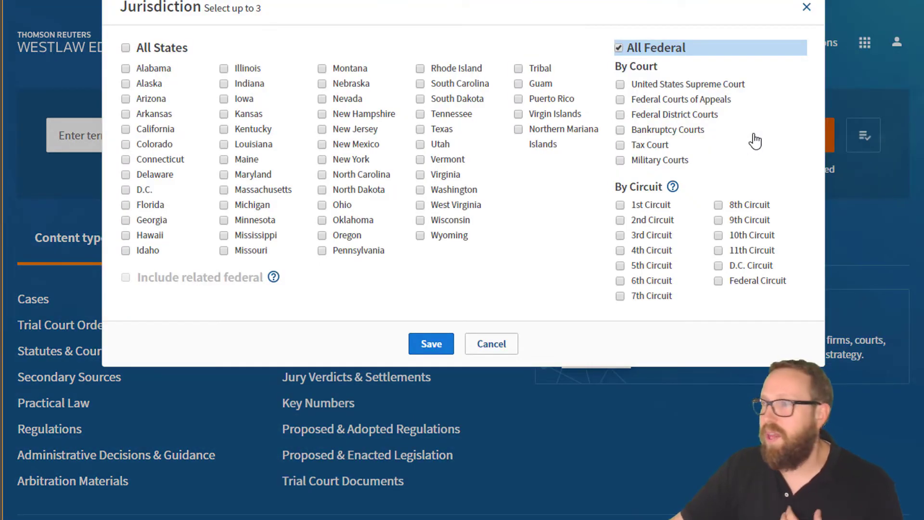
left_click(621, 282)
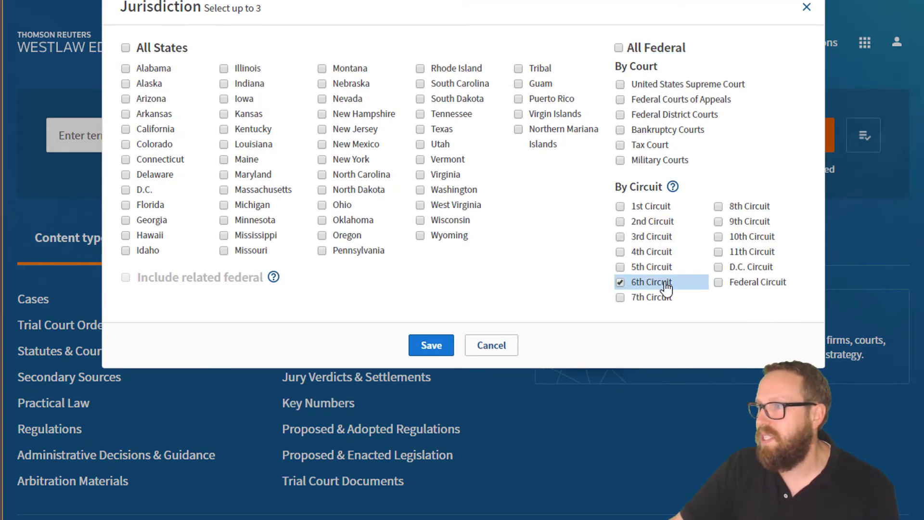
left_click(620, 84)
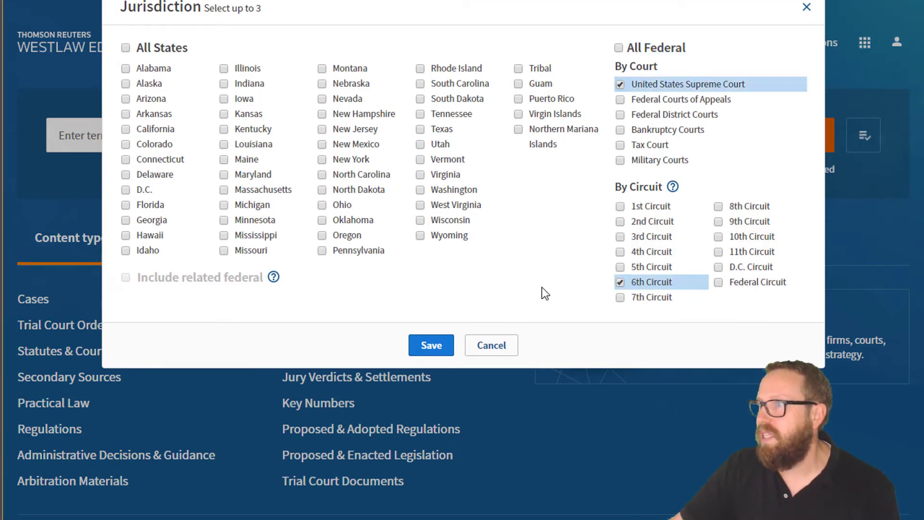
left_click(431, 346)
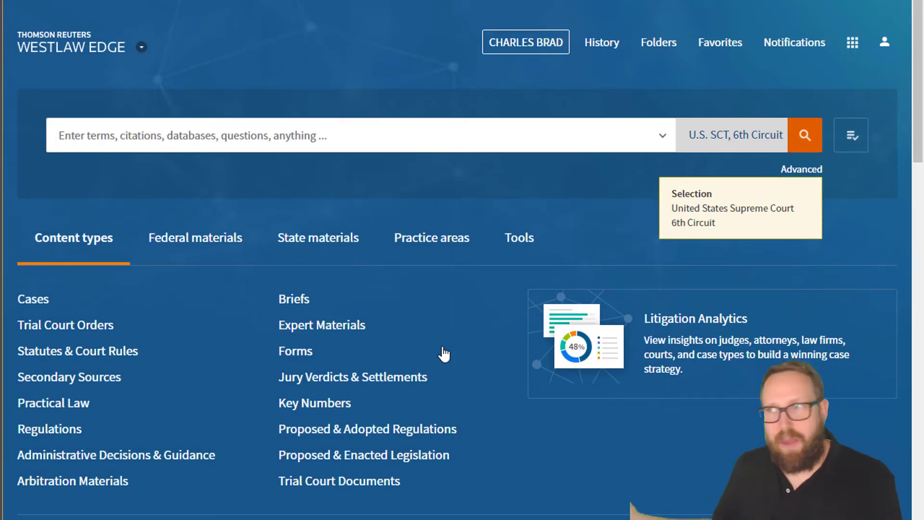
Run a terms-and-connectors search for parody /s song across the selected jurisdictions.
left_click(233, 134)
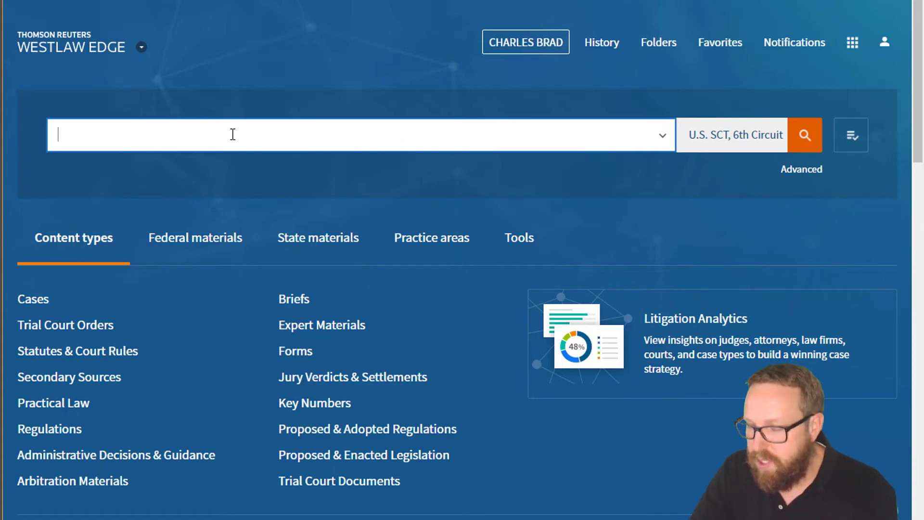
type("parody /s song")
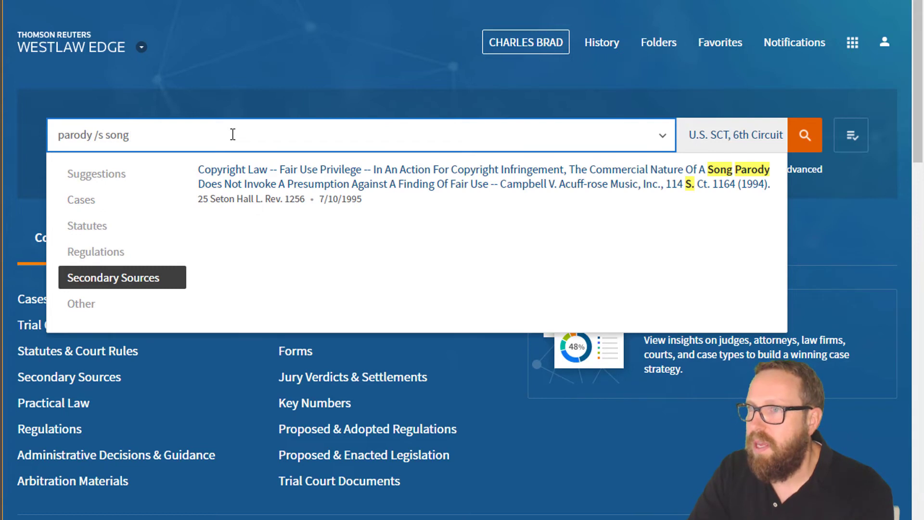
key("Escape")
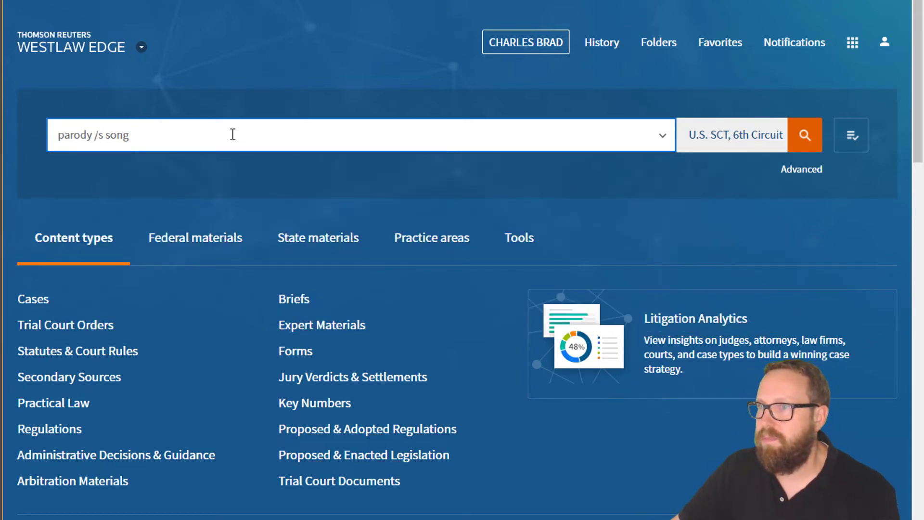
key("Return")
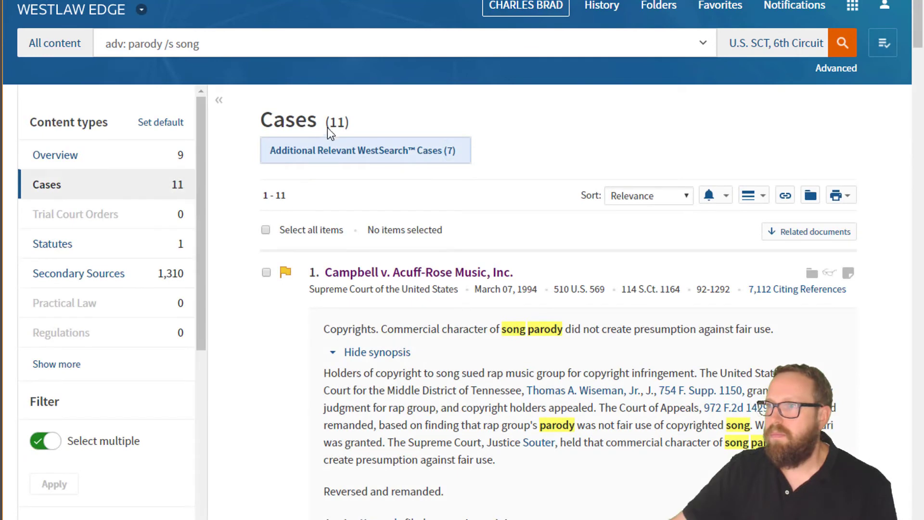
Review the case results for the song parody search, reading the synopses and highlighted excerpts through Parks v. LaFace Records.
scroll(410, 288, "down", 3)
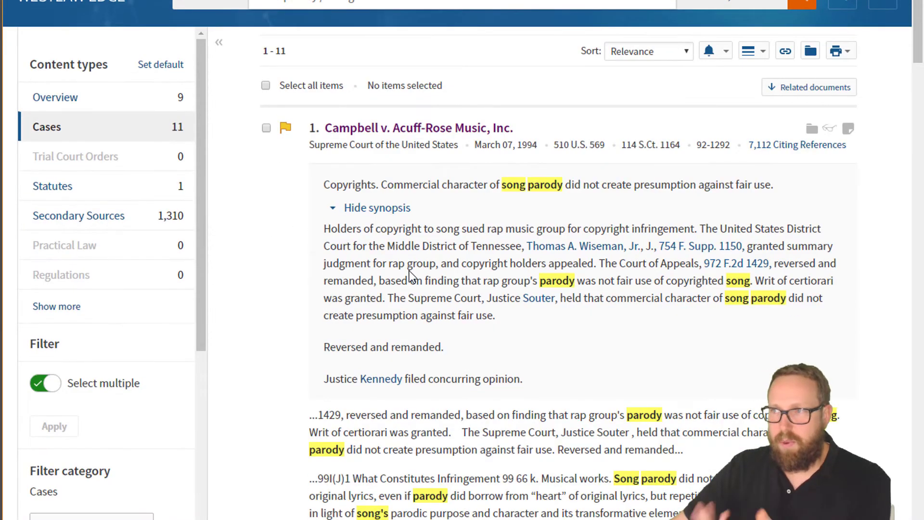
scroll(409, 271, "down", 9)
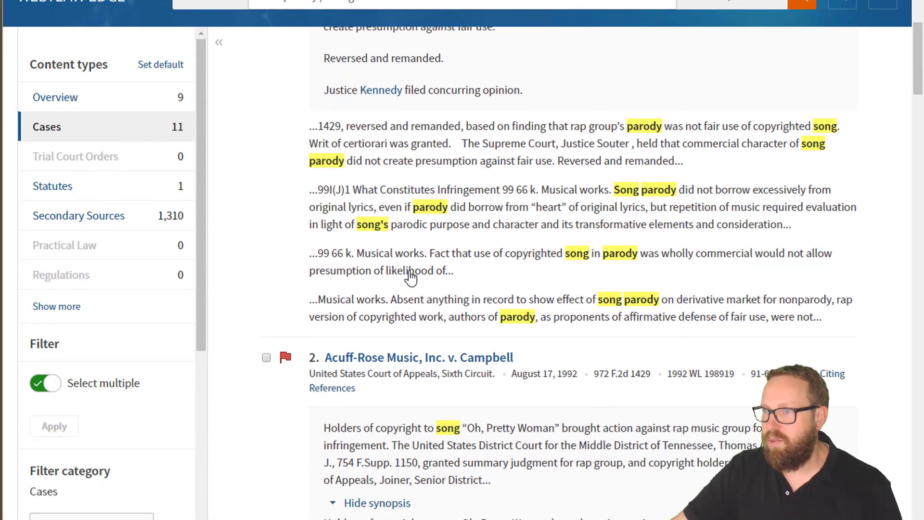
scroll(410, 277, "down", 5)
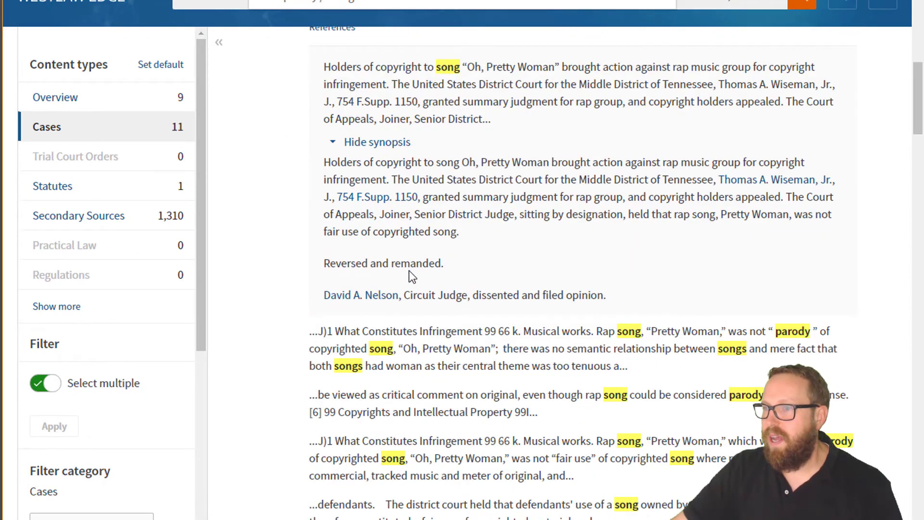
scroll(409, 277, "up", 5)
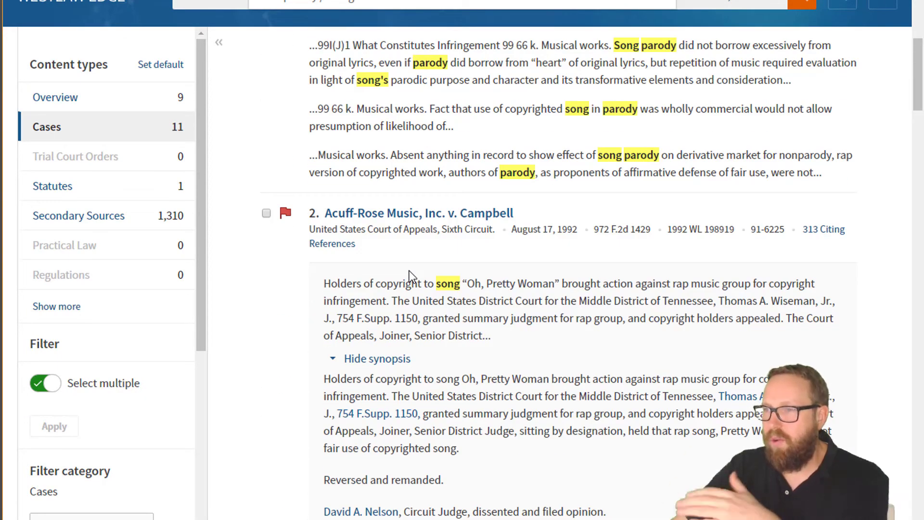
scroll(409, 271, "down", 9)
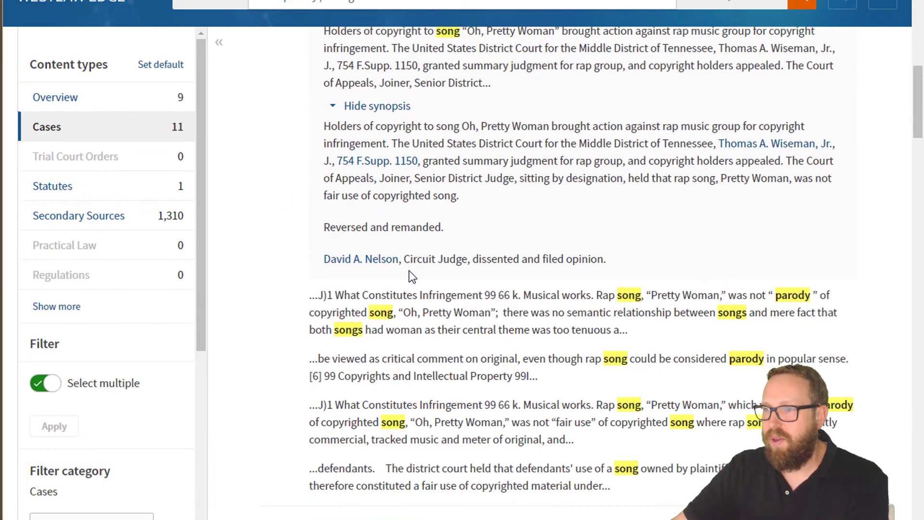
scroll(409, 271, "down", 15)
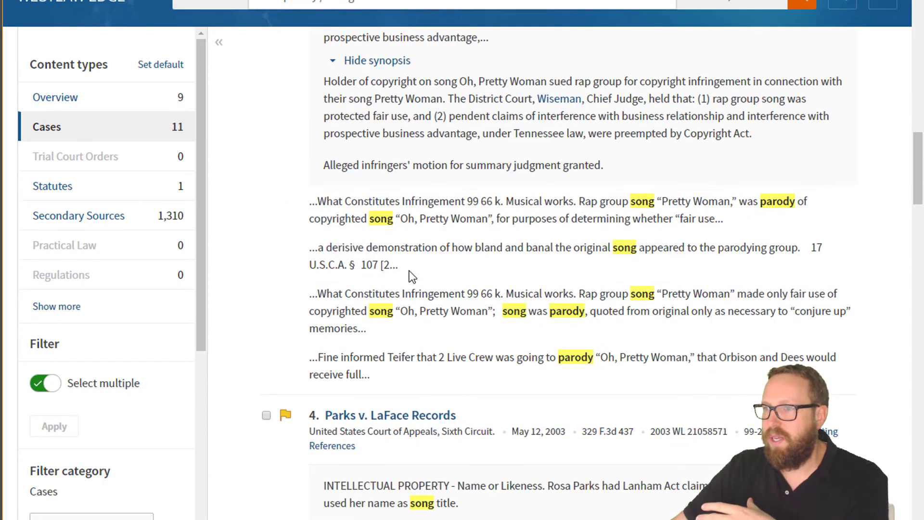
scroll(410, 270, "down", 6)
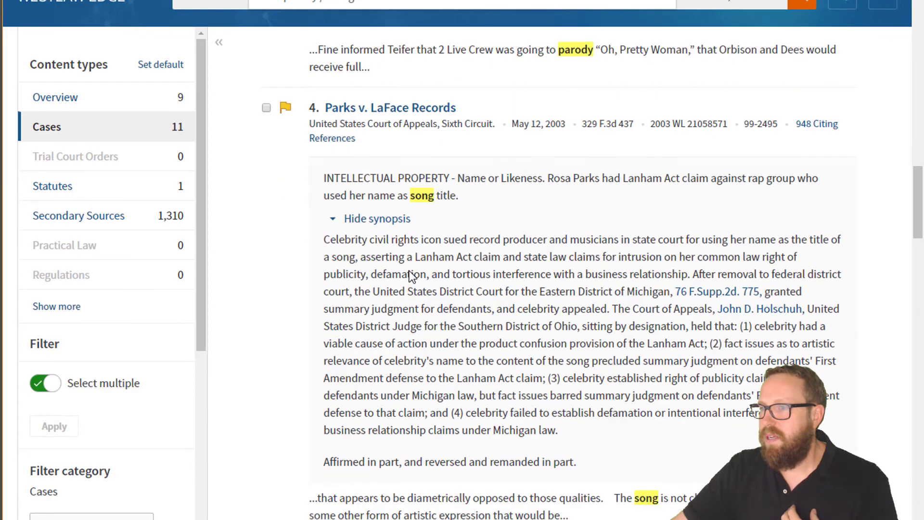
Skim the song parody case results beyond Parks v. LaFace Records, and return to the search query.
scroll(409, 271, "down", 15)
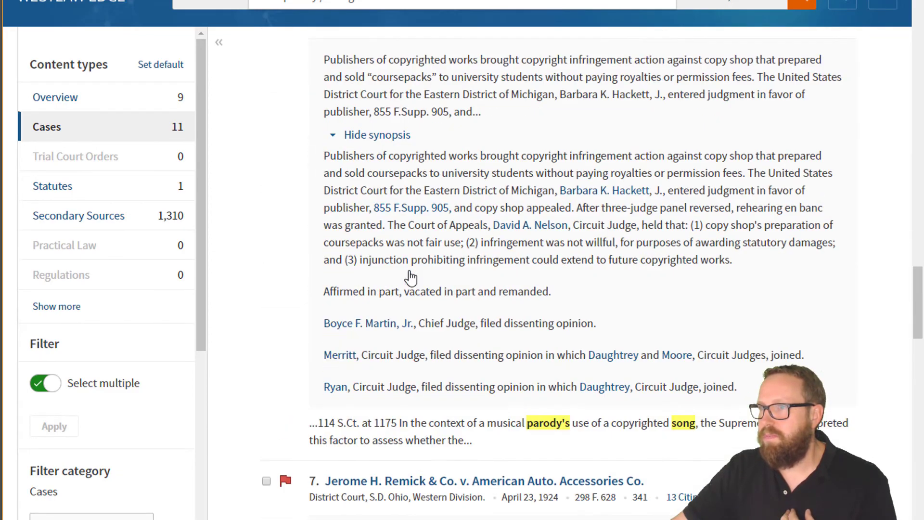
scroll(410, 274, "up", 20)
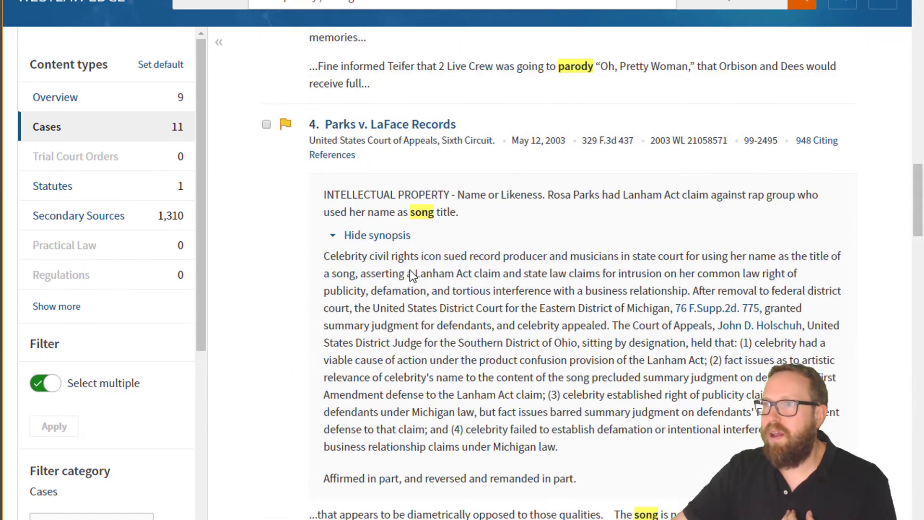
left_click(298, 3)
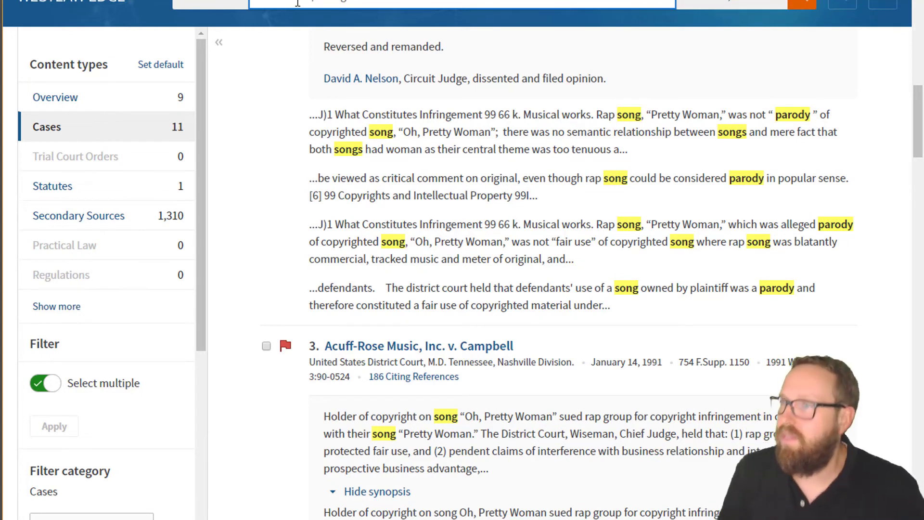
key("Return")
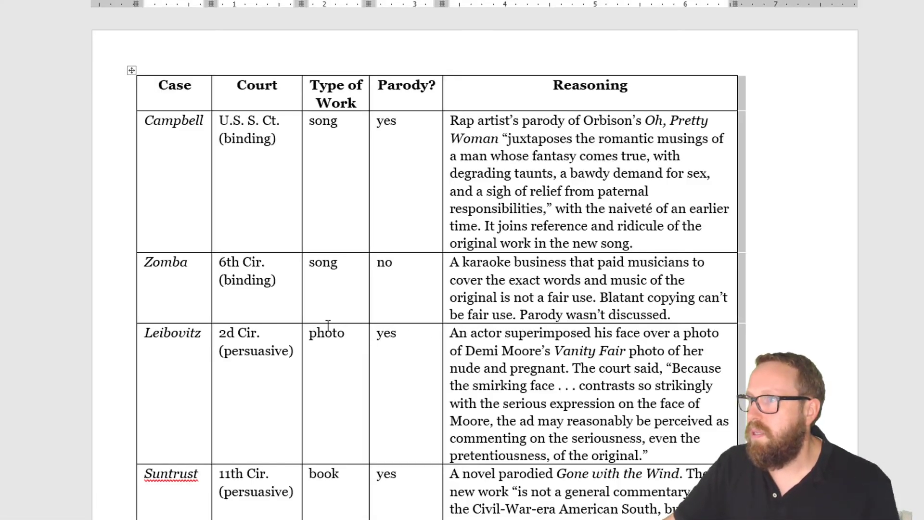
Switch to the Word case chart and compare the court, type of work, parody finding and reasoning for Campbell through Bourne.
scroll(418, 322, "down", 2)
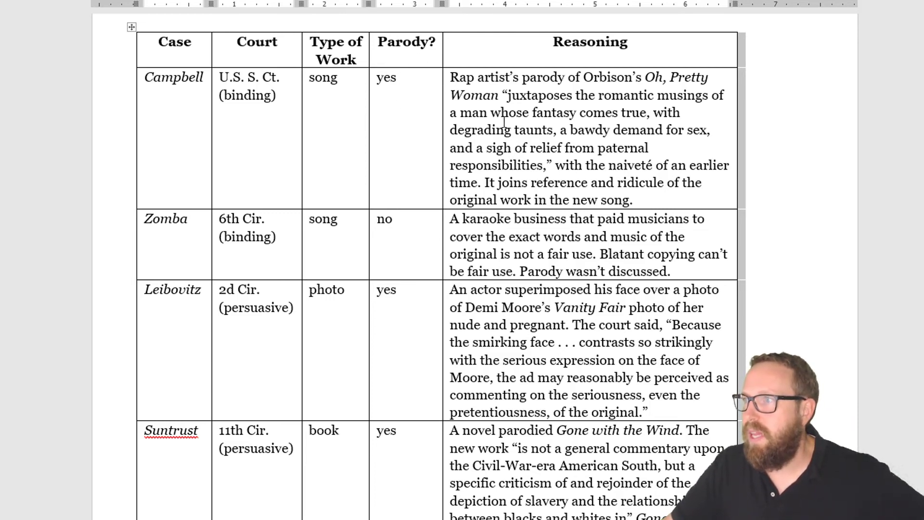
scroll(485, 179, "down", 4)
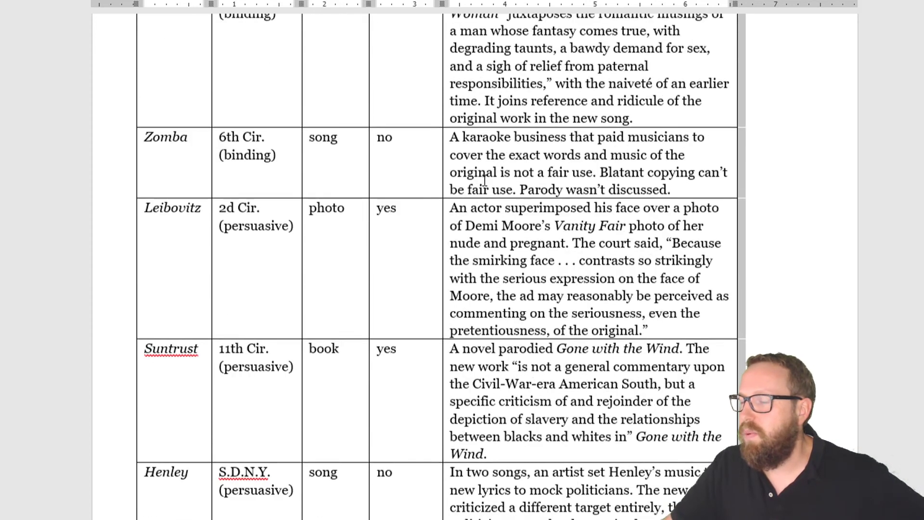
scroll(484, 179, "down", 5)
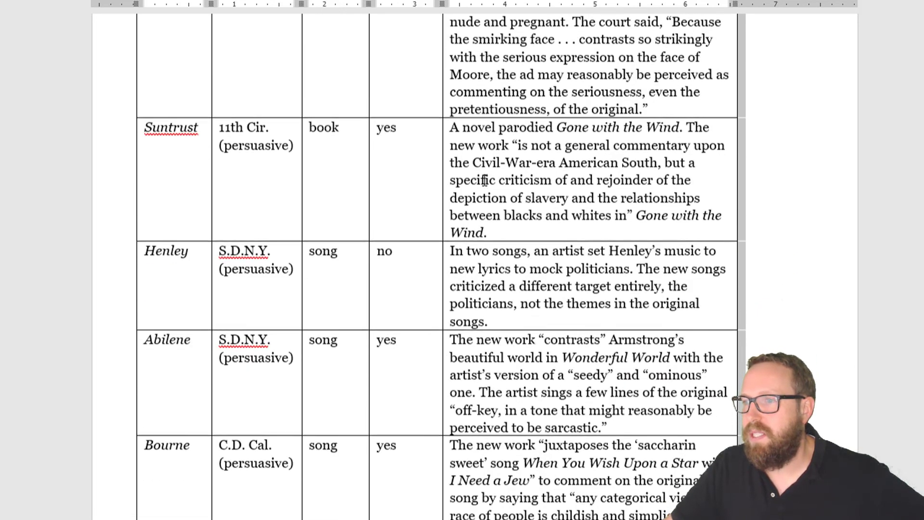
scroll(484, 179, "up", 6)
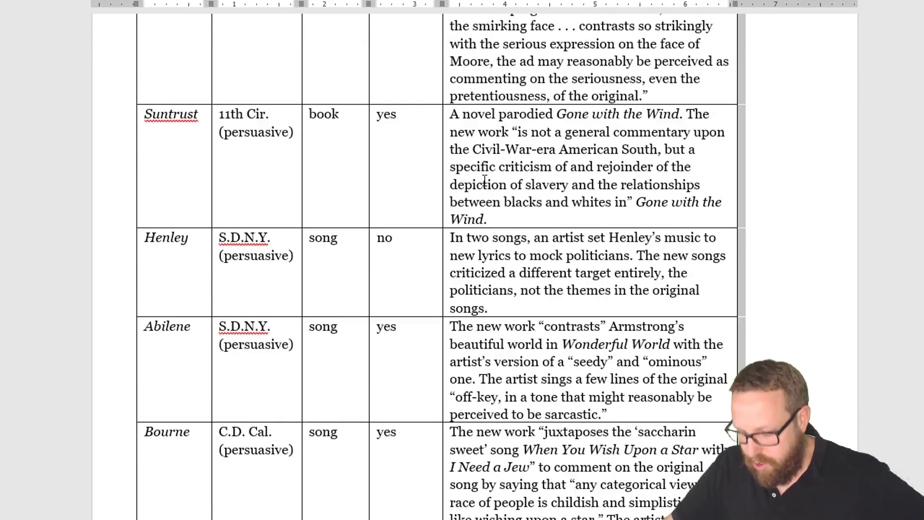
scroll(485, 179, "up", 4)
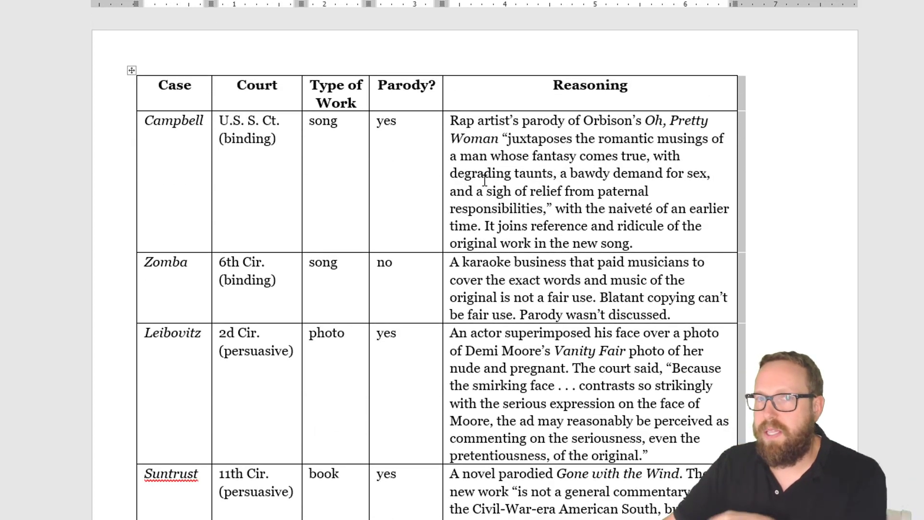
scroll(485, 179, "down", 1)
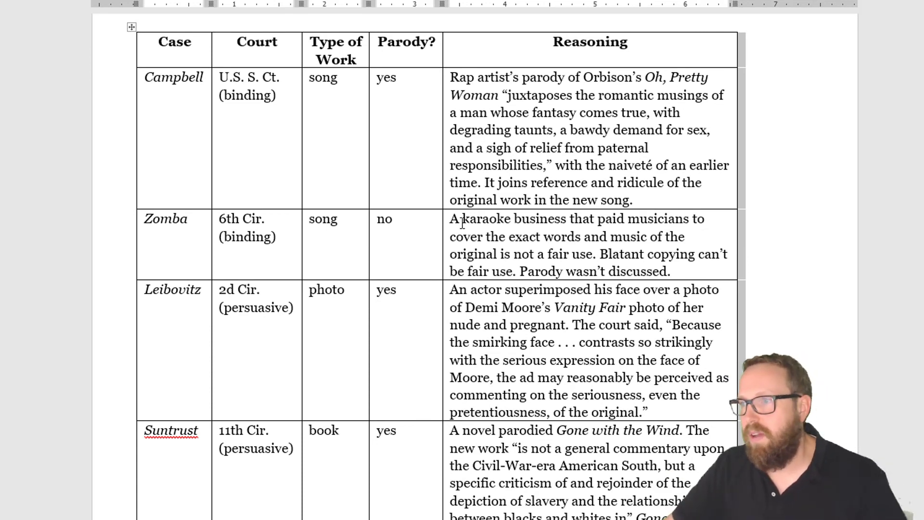
scroll(462, 223, "down", 6)
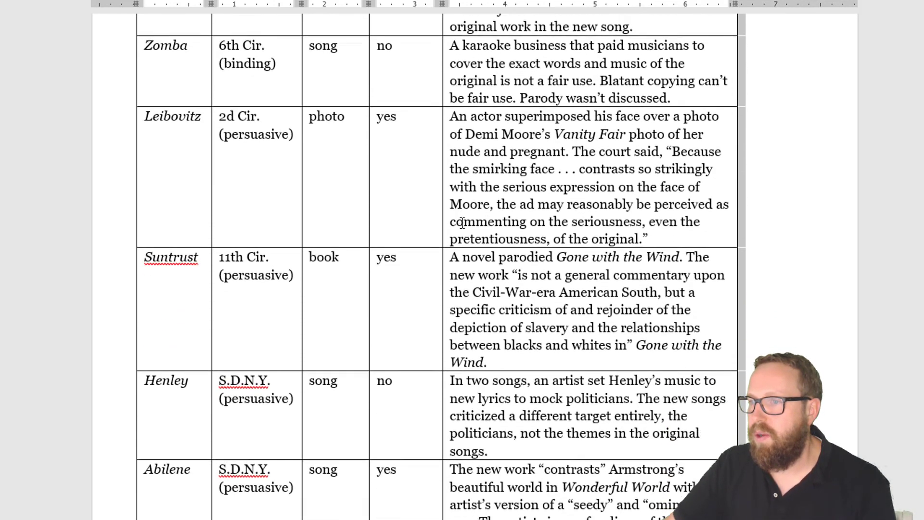
scroll(461, 223, "down", 2)
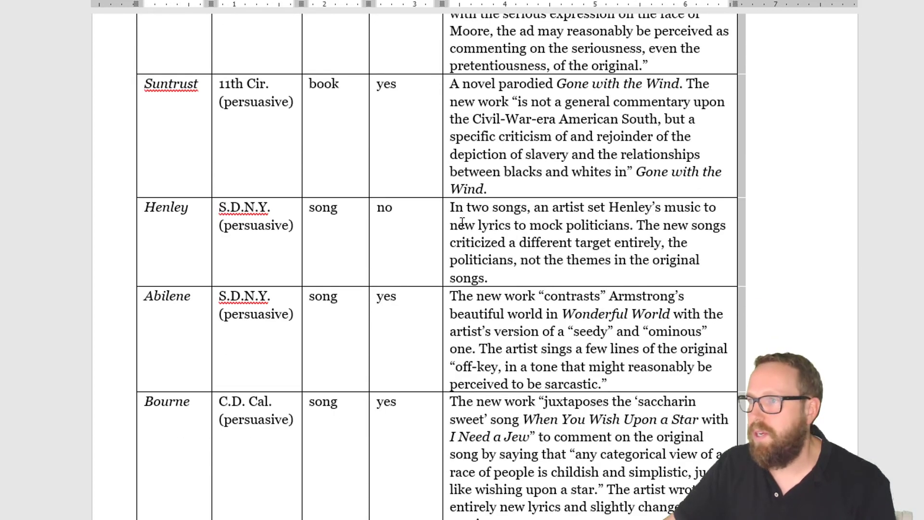